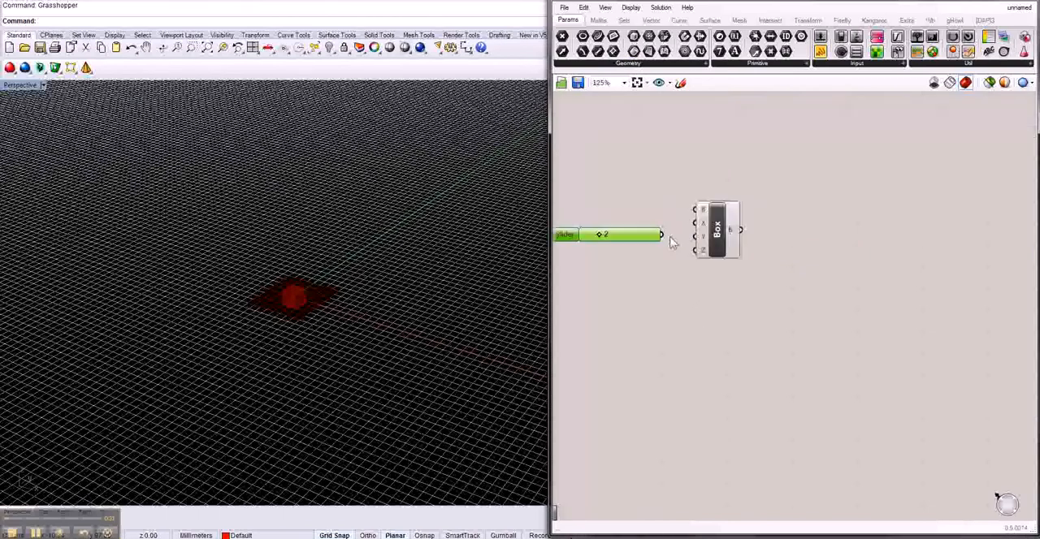
Step: Wire the number slider to the Box component's X, Y and Z inputs and shift the Box slightly away from the slider
left_click_drag(662, 235, 695, 249)
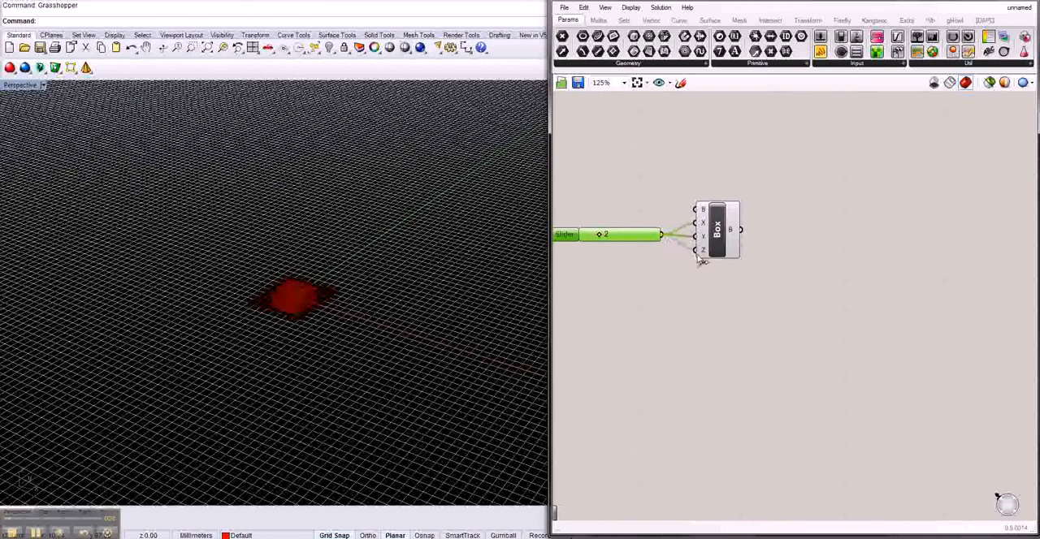
scroll(720, 290, "down", 2)
left_click(727, 254)
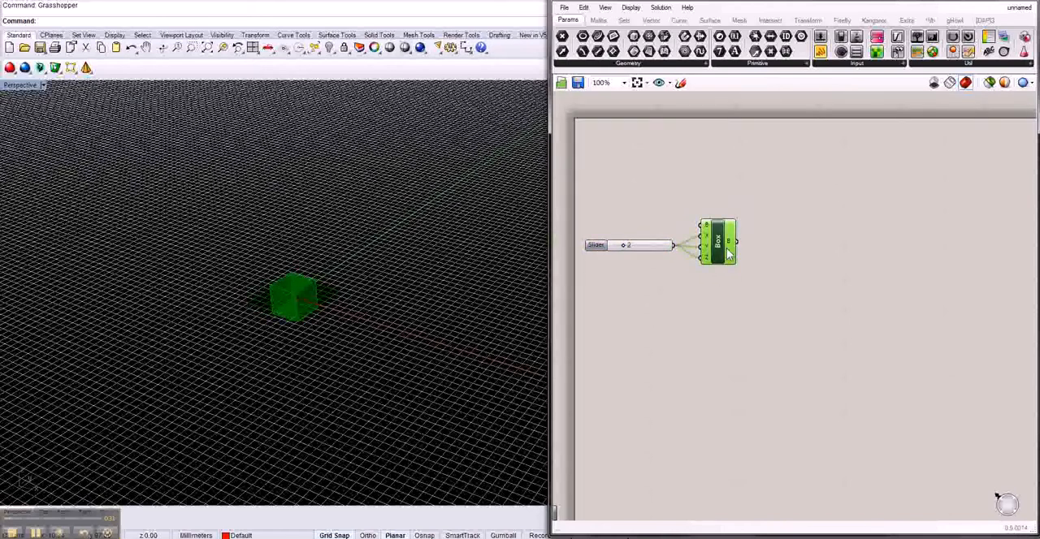
left_click_drag(727, 249, 738, 253)
Step: Add a Scale NU component to the canvas beside the Box component
double_click(822, 251)
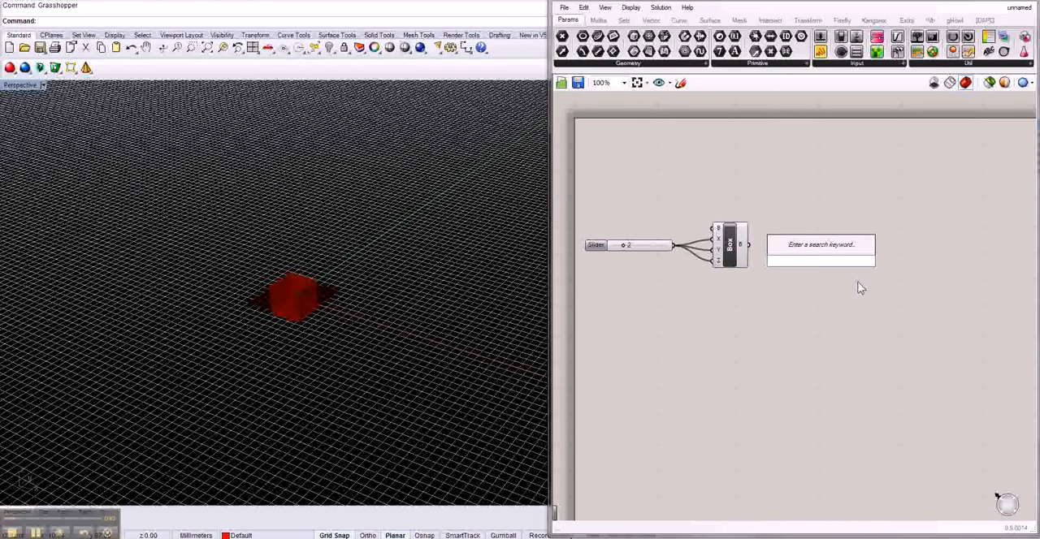
type("sc")
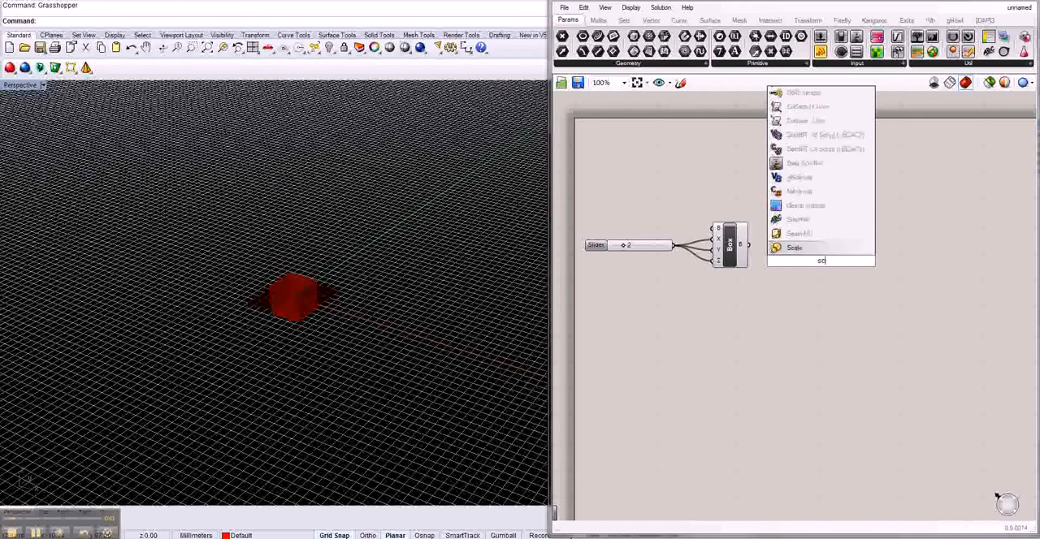
key("BackSpace")
type("cal")
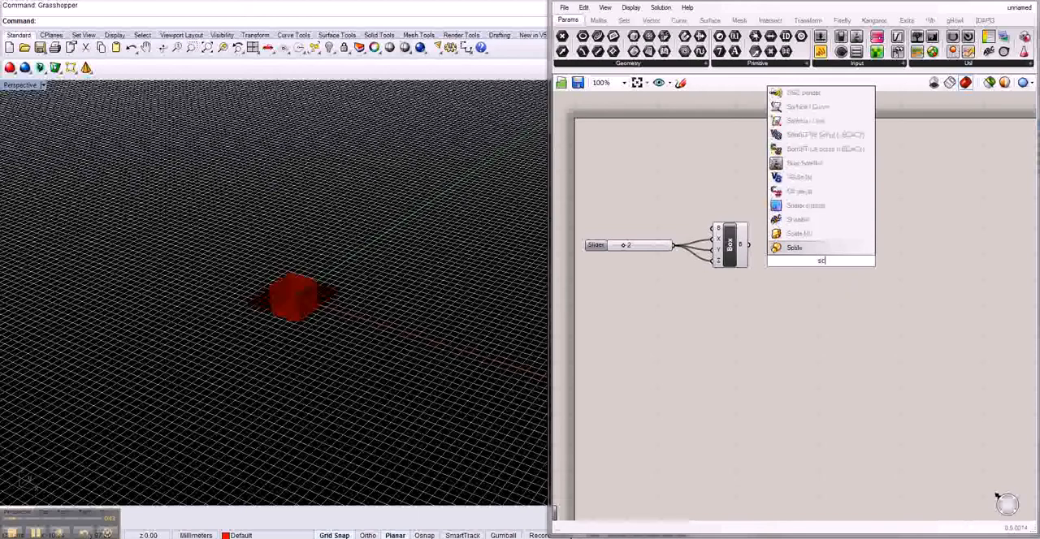
type("enu")
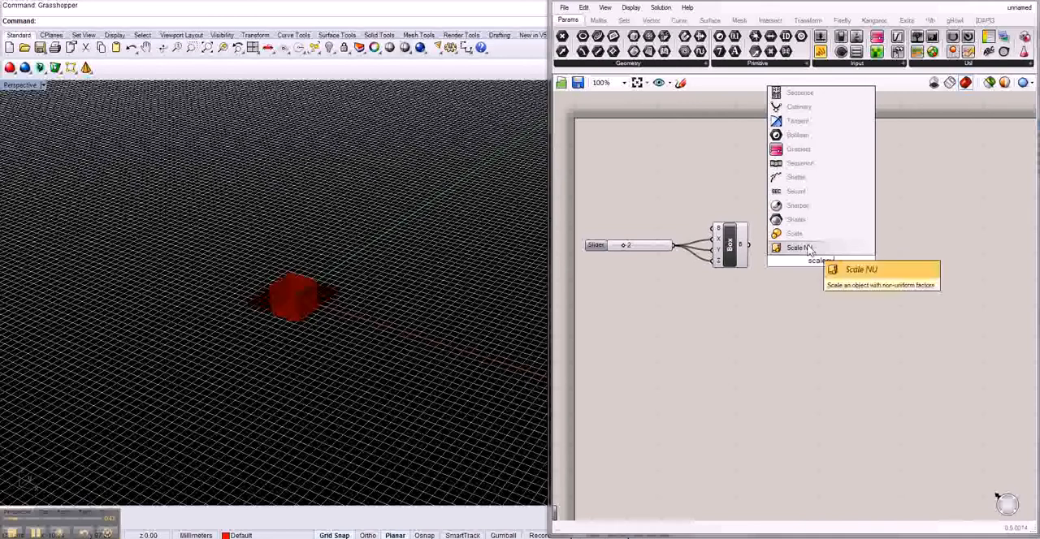
left_click(800, 248)
Step: Wire the Box output to Scale NU's geometry input and turn off the Box component's preview
scroll(809, 293, "up", 2)
left_click_drag(800, 253, 768, 265)
left_click_drag(715, 215, 760, 213)
middle_click(733, 231)
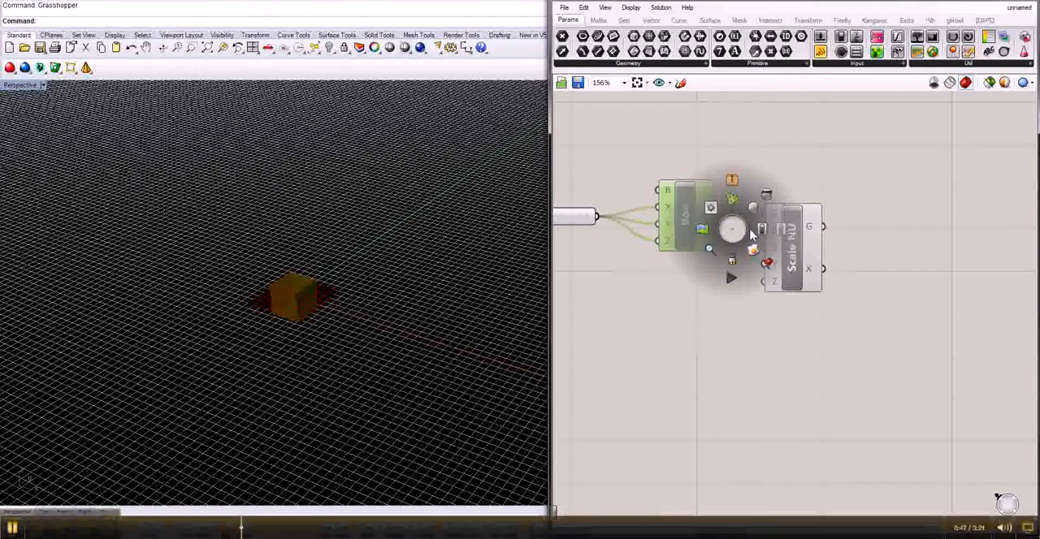
left_click(843, 232)
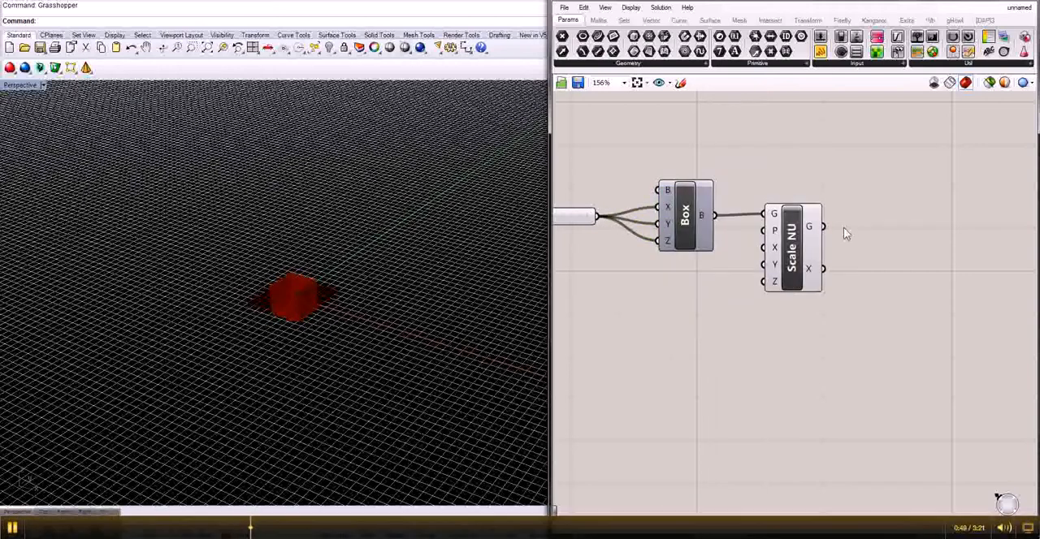
Step: Add a Geometry parameter beyond Scale NU and wire Scale NU's geometry output into it
double_click(844, 231)
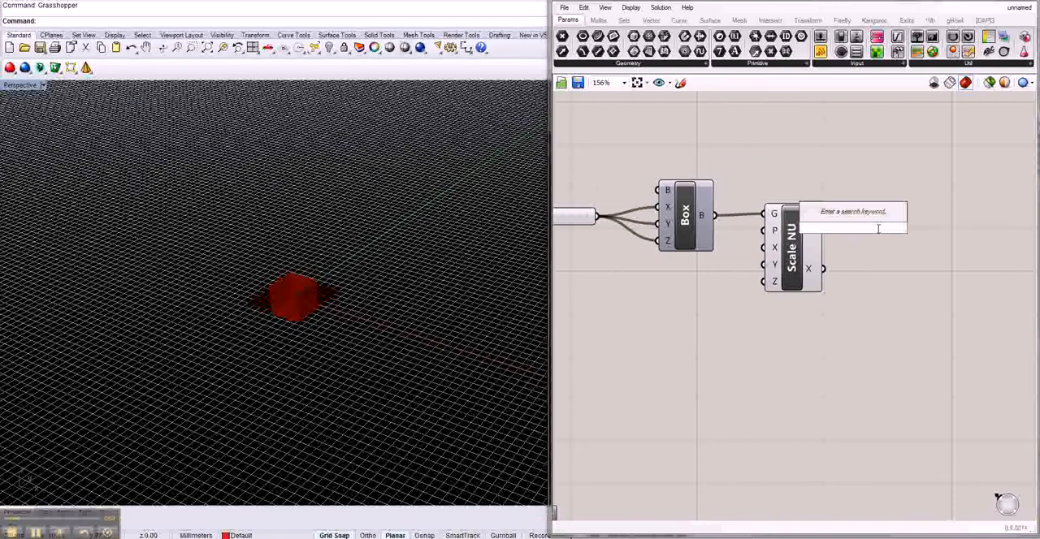
type("ge")
left_click(845, 202)
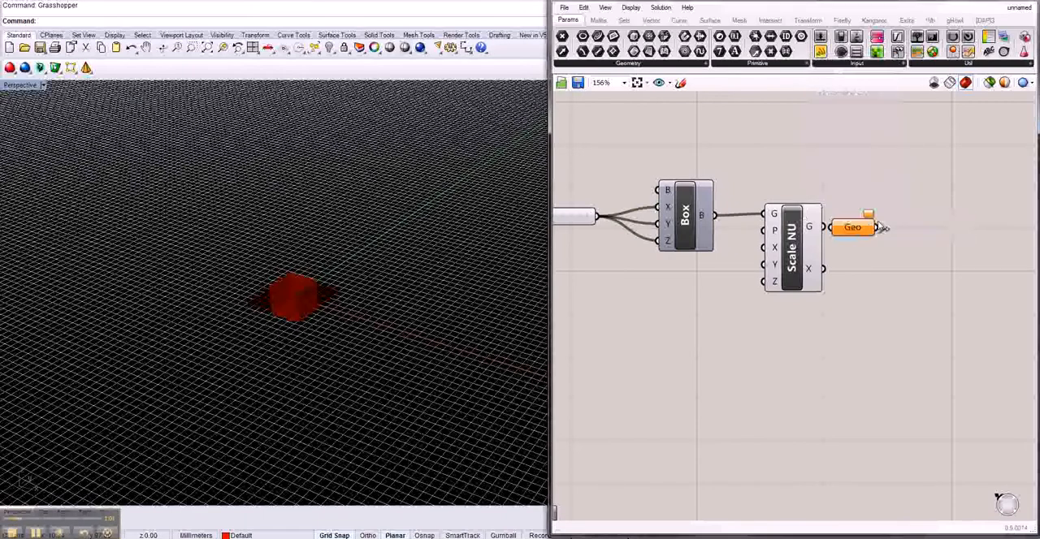
left_click_drag(876, 228, 929, 224)
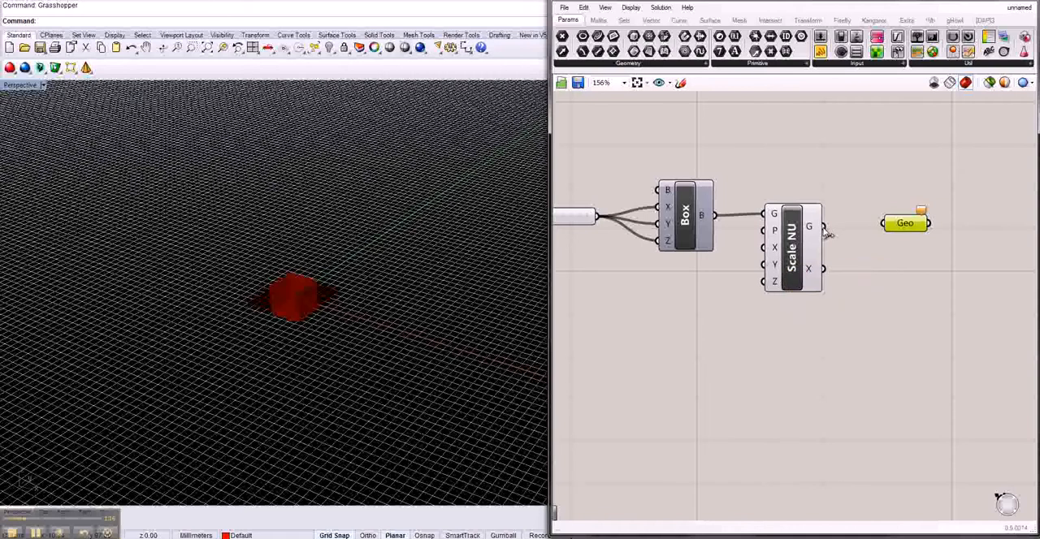
left_click(793, 269)
left_click_drag(794, 269, 807, 270)
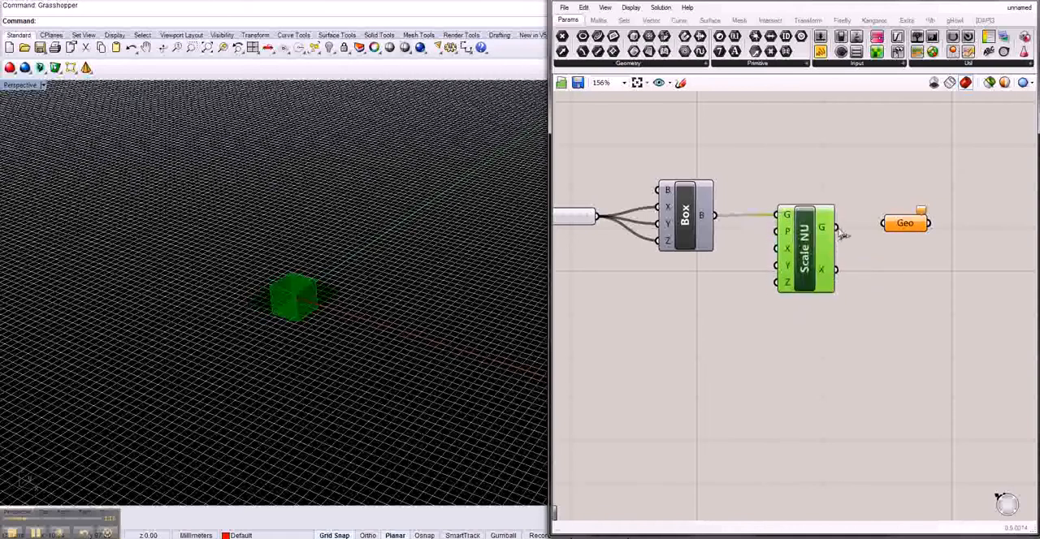
left_click_drag(844, 233, 883, 225)
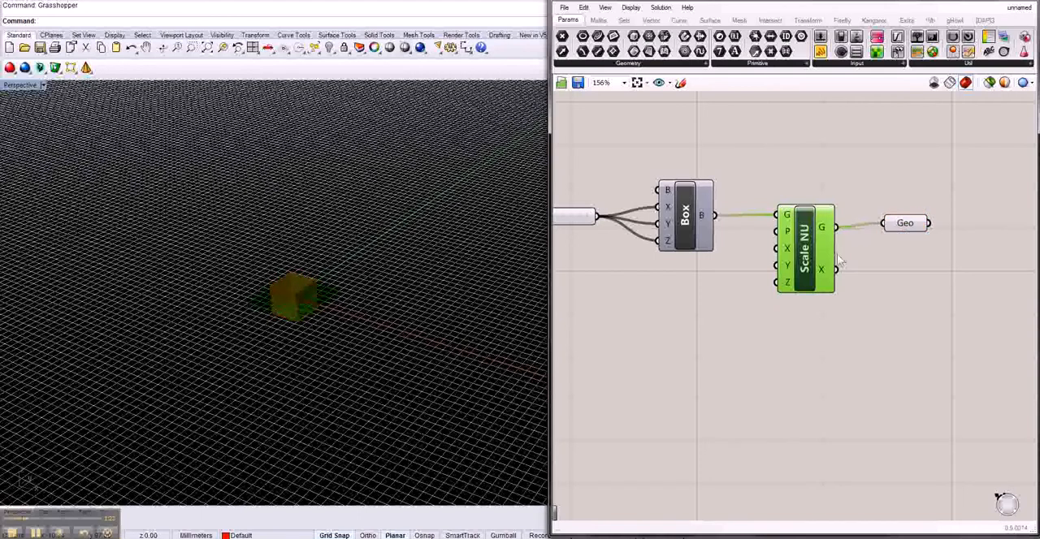
Step: Turn off the preview of Scale NU and move the component lower between the Box and Geo components
middle_click(806, 258)
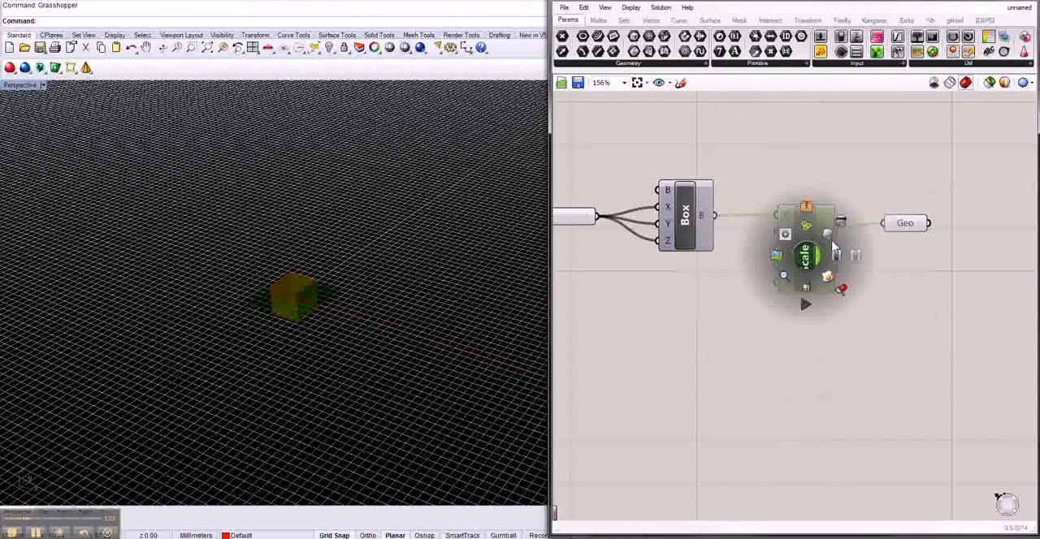
left_click(929, 365)
scroll(882, 379, "down", 3)
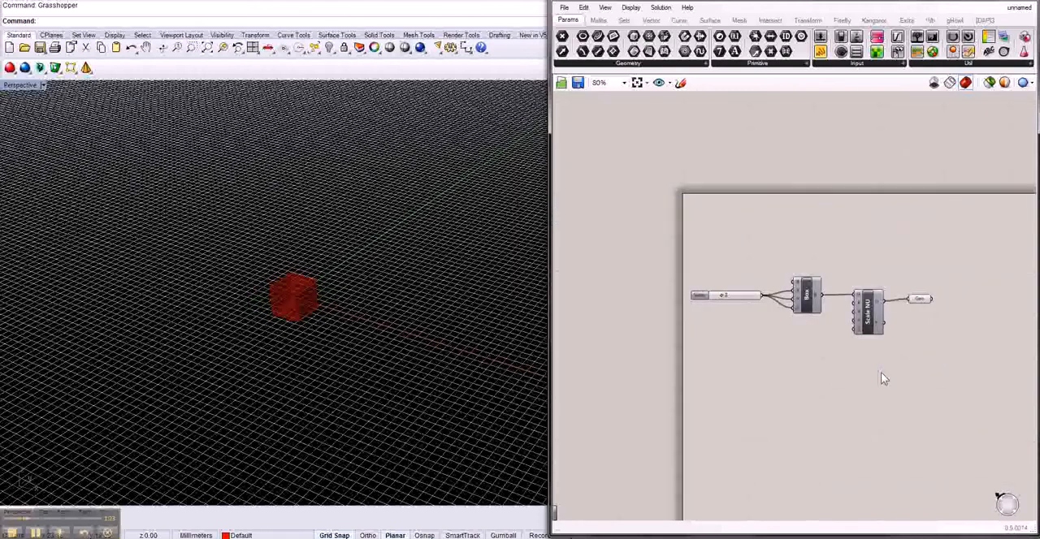
scroll(884, 378, "up", 2)
left_click(878, 301)
scroll(804, 380, "up", 2)
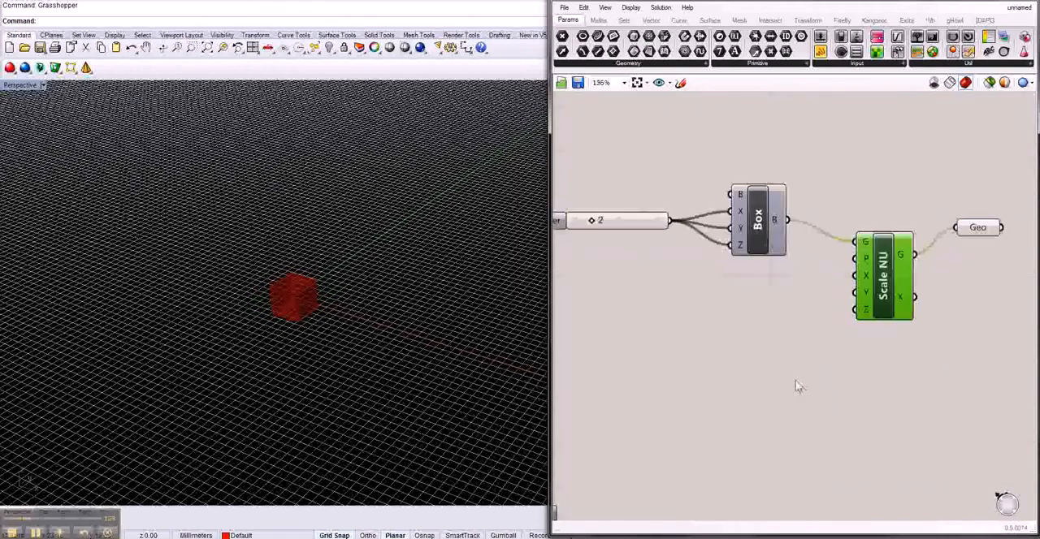
Step: Add a number slider with value 10 below the Box and wire it to Scale NU's X factor
scroll(798, 387, "down", 1)
double_click(782, 331)
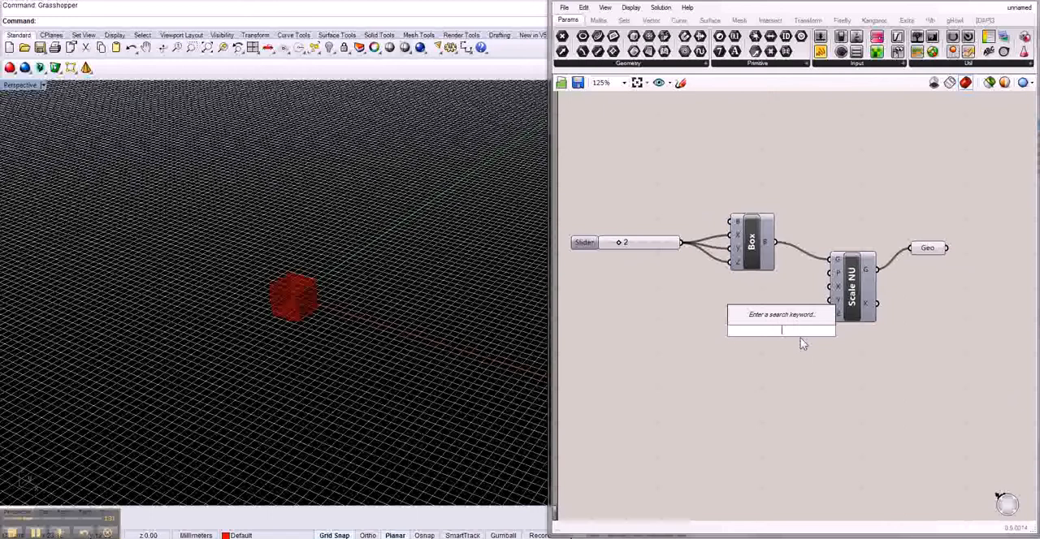
left_click(801, 338)
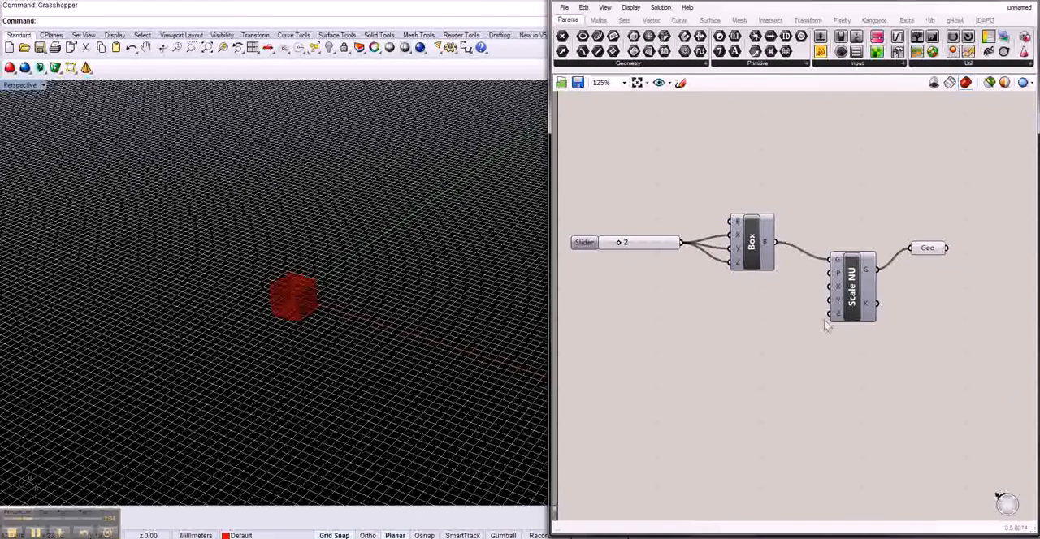
double_click(764, 329)
type("10")
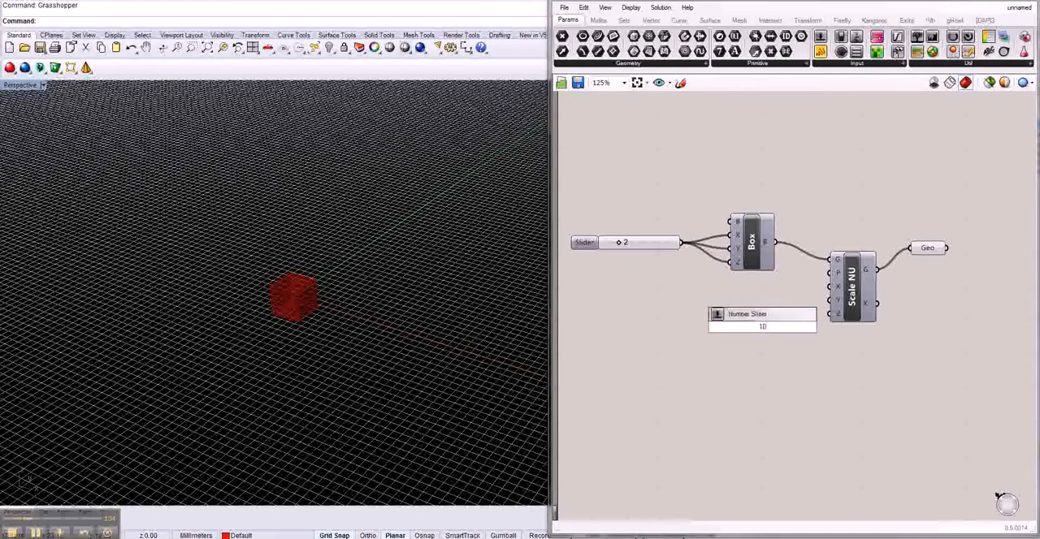
key("Return")
left_click(752, 320)
left_click_drag(752, 320, 829, 286)
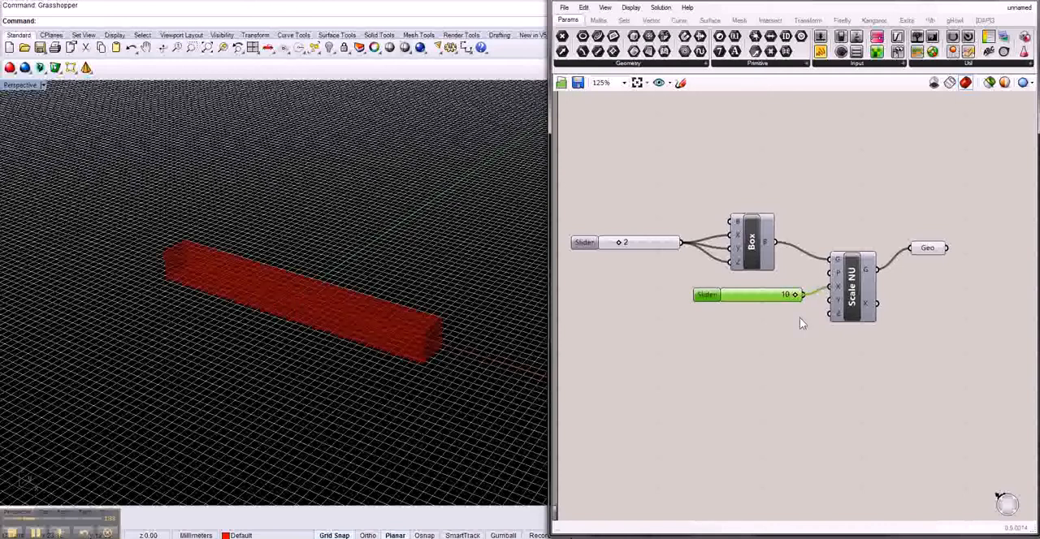
Step: Duplicate the value-10 slider twice and wire the copies to Scale NU's Y and Z factors
key("ctrl+c")
key("ctrl+v")
key("ctrl+v")
left_click_drag(810, 317, 828, 302)
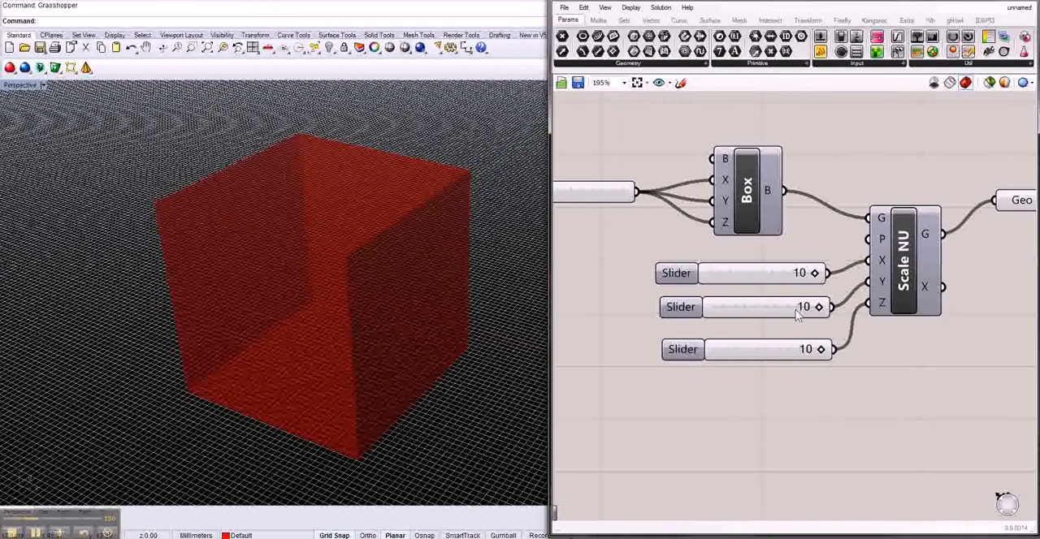
Step: Set Scale NU's X and Y factor sliders to 5 and lower the Z factor slider
left_click_drag(818, 308, 765, 307)
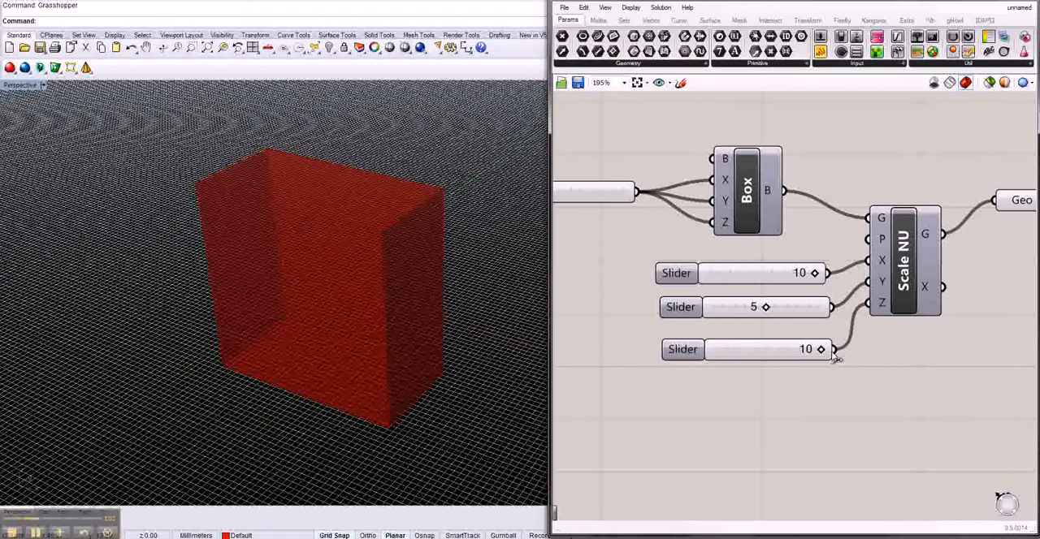
left_click_drag(821, 349, 810, 349)
left_click_drag(814, 273, 759, 278)
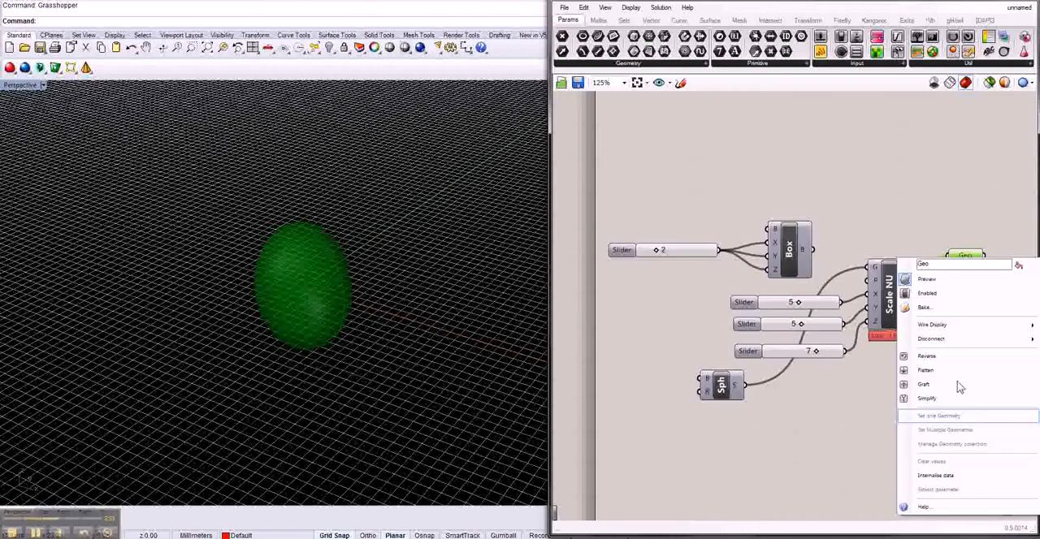
Step: Bake the scaled sphere from the Geo parameter into the model and turn off Geo's preview
left_click(846, 420)
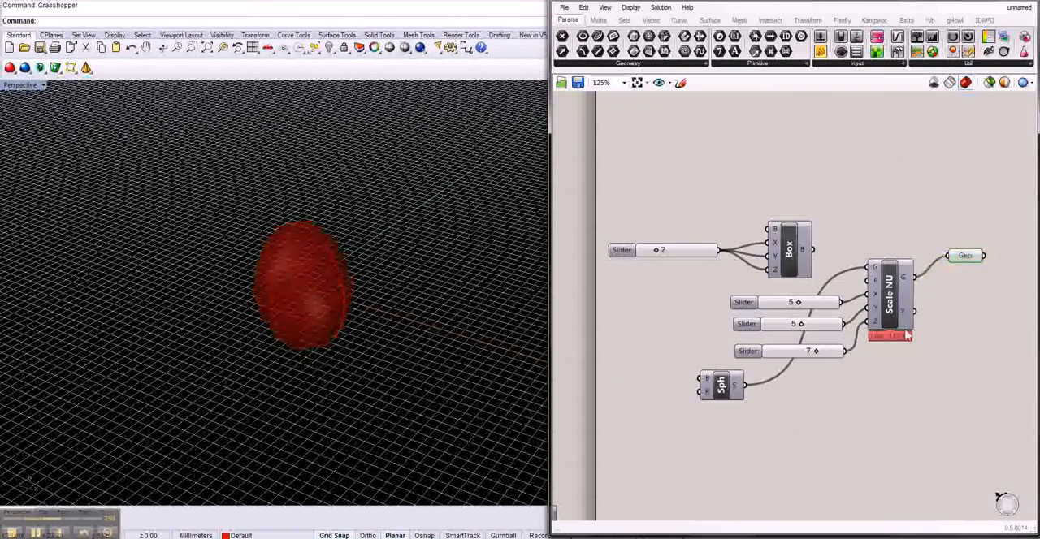
left_click(973, 256)
middle_click(976, 260)
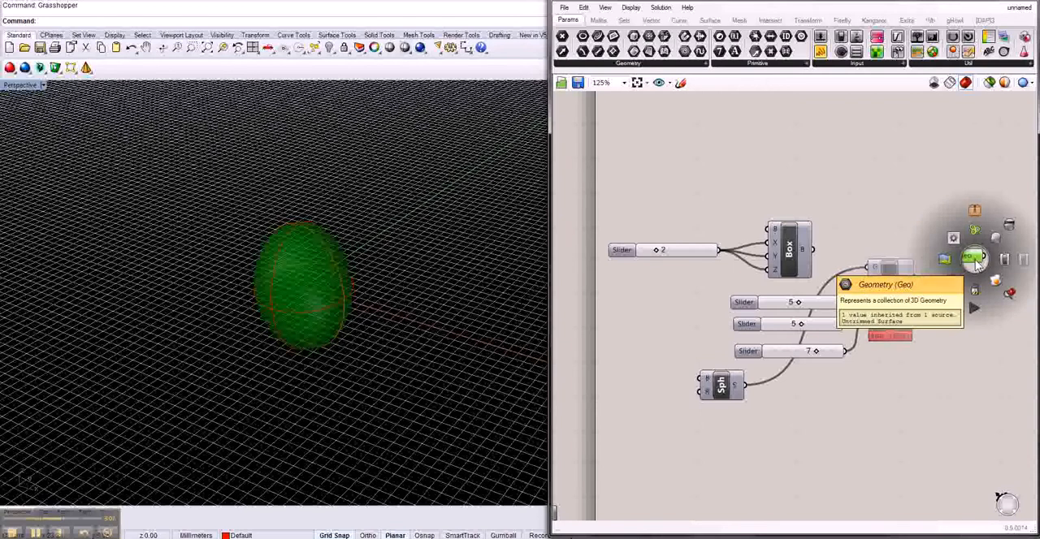
left_click(1009, 225)
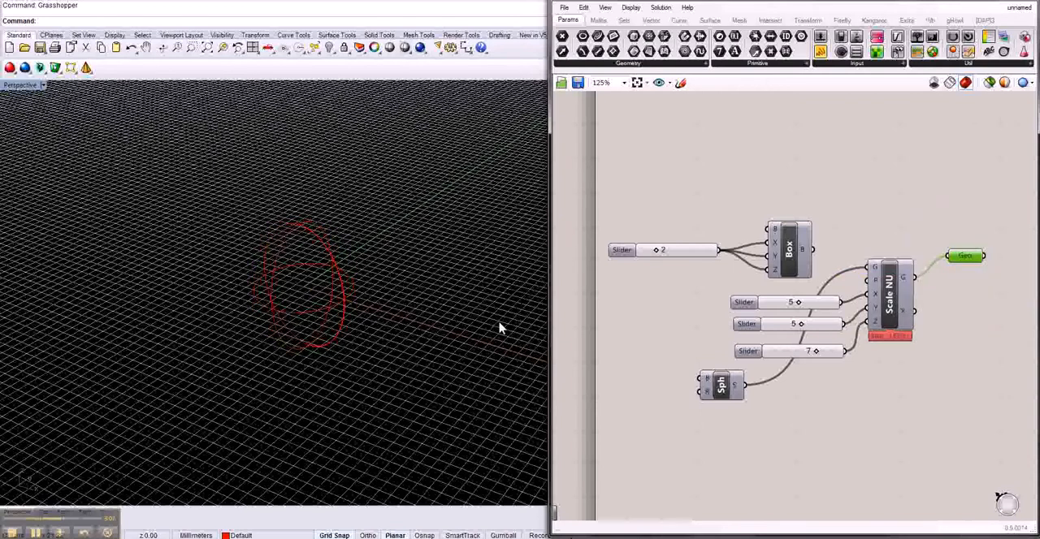
Step: Select the baked egg-shaped surface in the Rhino viewport and deselect the Geo parameter on the canvas
left_click(341, 315)
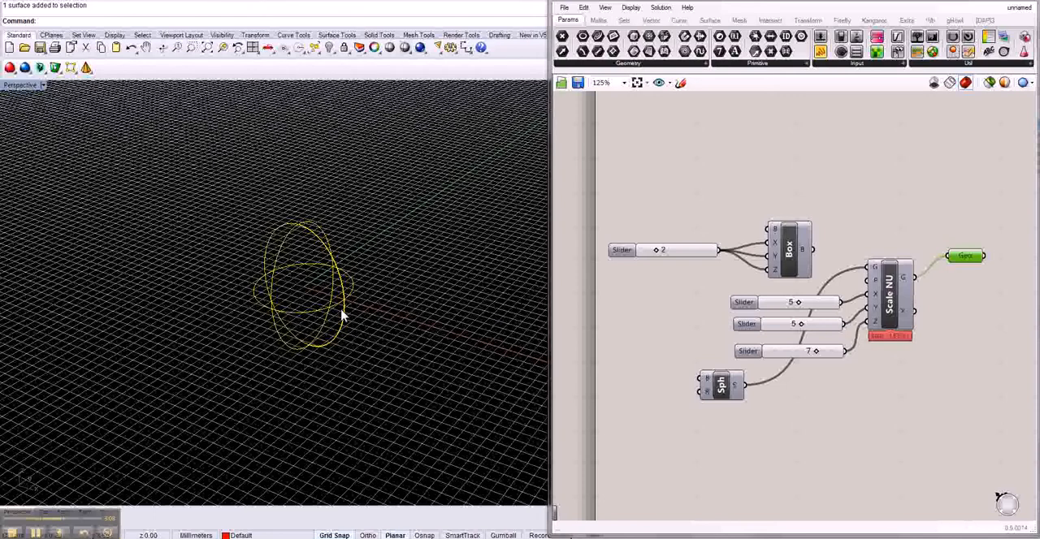
left_click(877, 418)
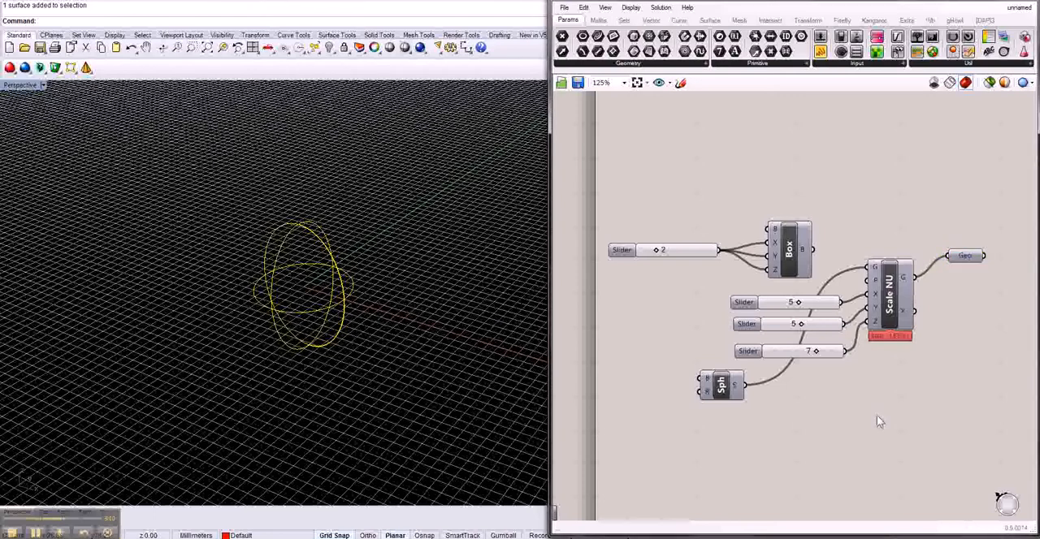